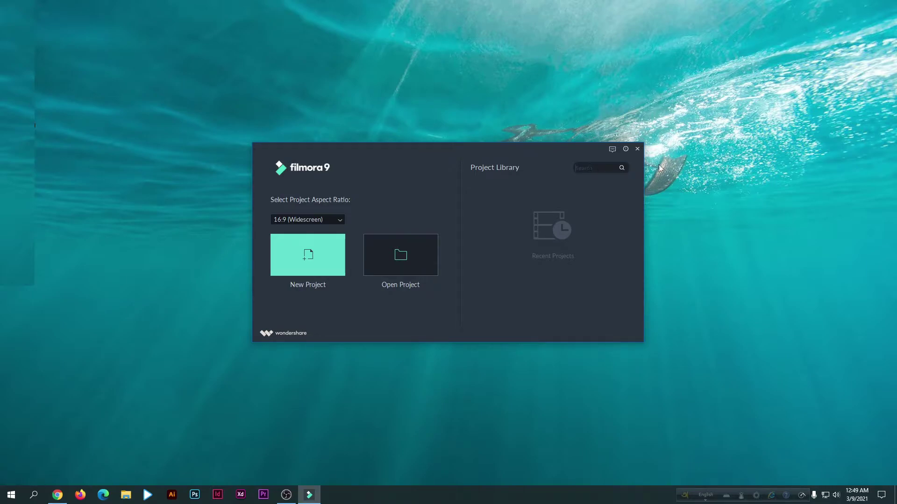
Create a new project with the 16:9 (Widescreen) aspect ratio.
click(615, 168)
click(565, 113)
click(338, 219)
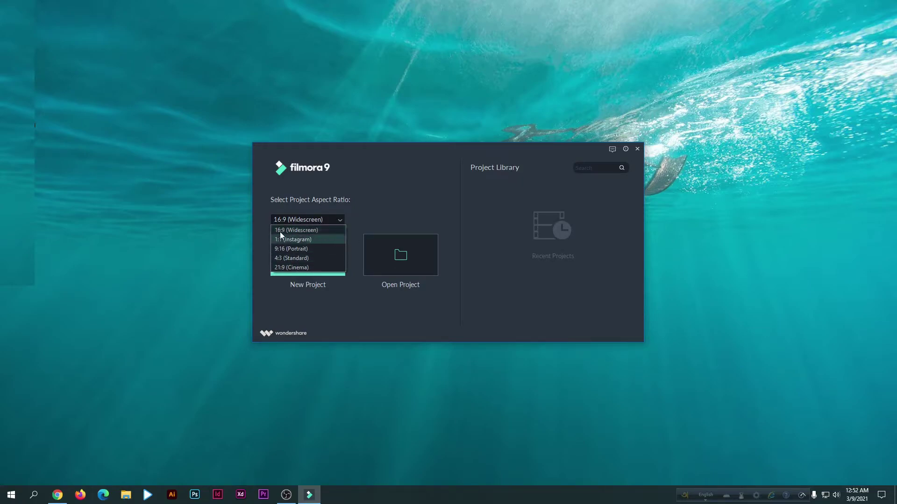
click(290, 221)
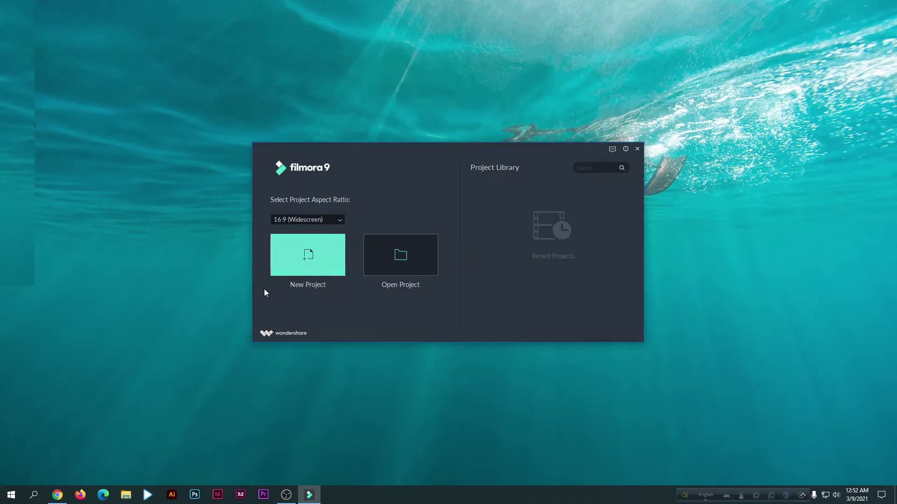
click(310, 263)
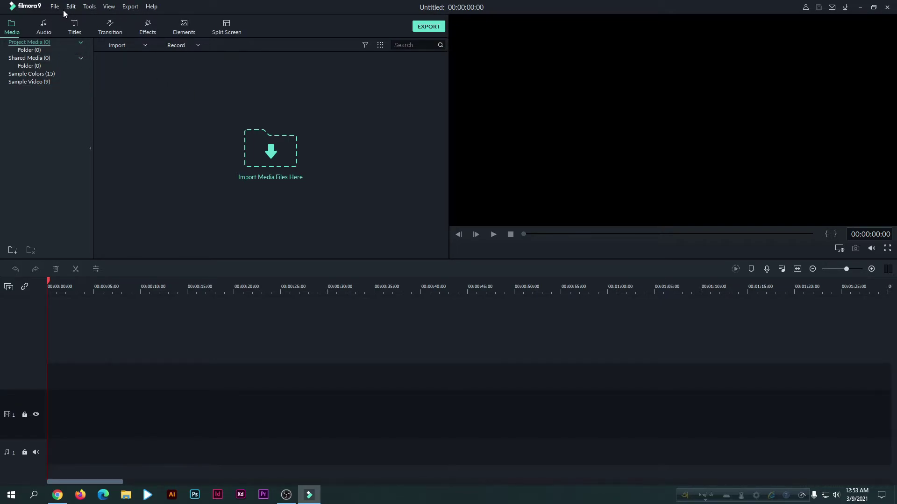
Look over the editing and project commands, and start a fresh 16:9 (Widescreen) project from within the editor.
click(90, 7)
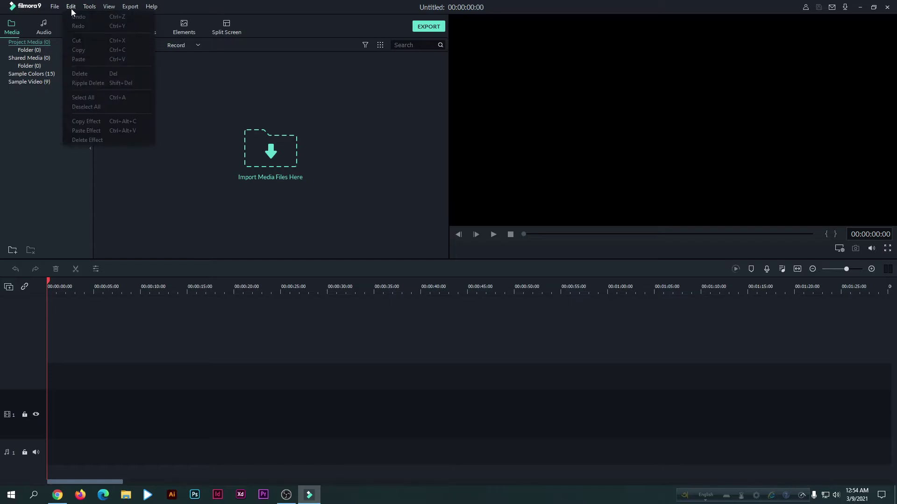
click(72, 7)
click(72, 7)
key(Right)
key(Left)
key(Left)
mouse_move(59, 17)
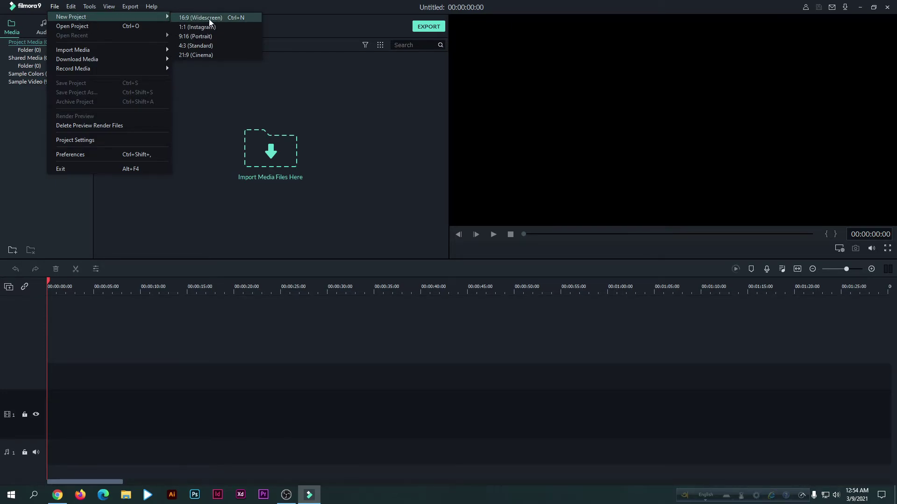
click(208, 19)
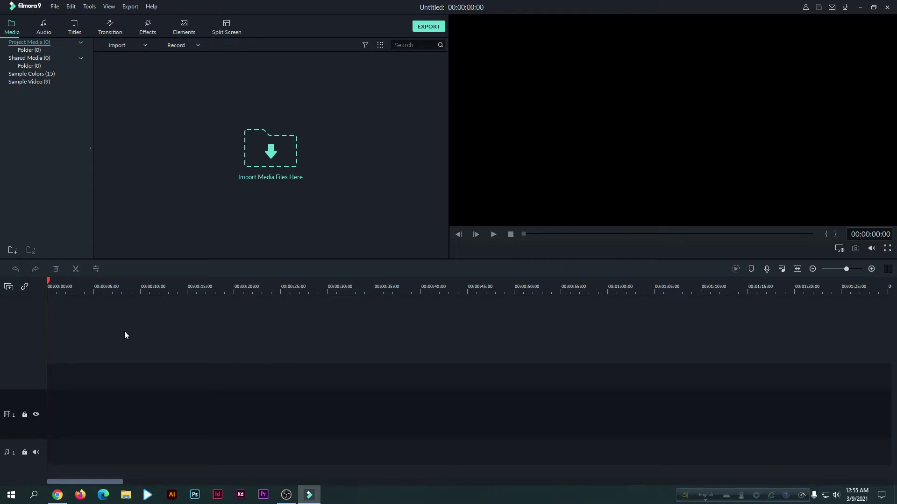
Examine the options for recording media and for importing media into the empty project.
drag(96, 371, 547, 404)
click(198, 45)
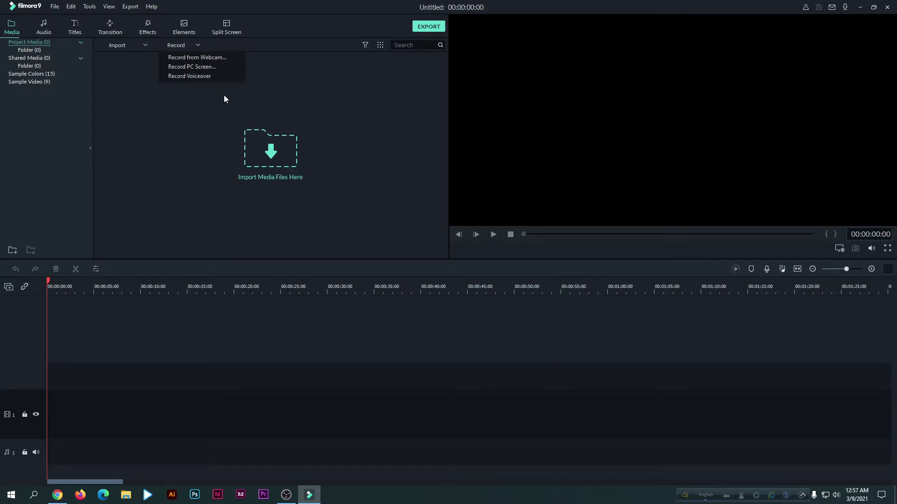
double_click(341, 211)
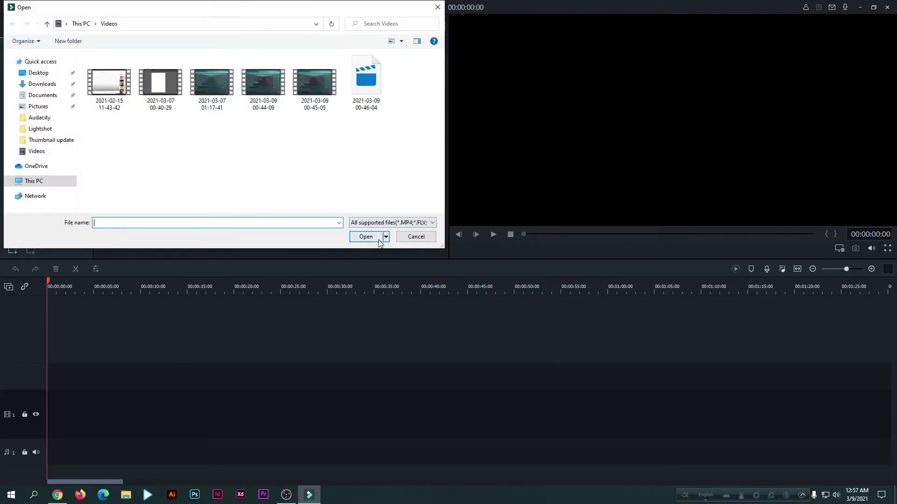
click(416, 237)
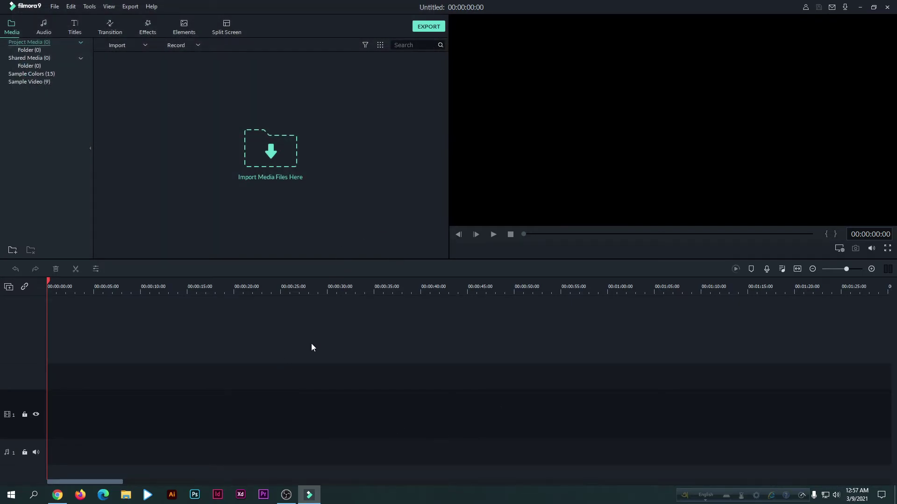
click(197, 47)
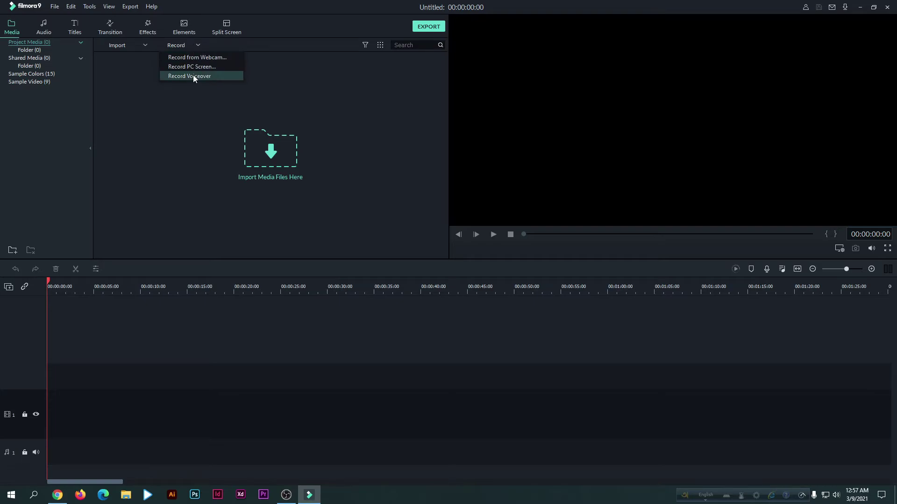
click(194, 184)
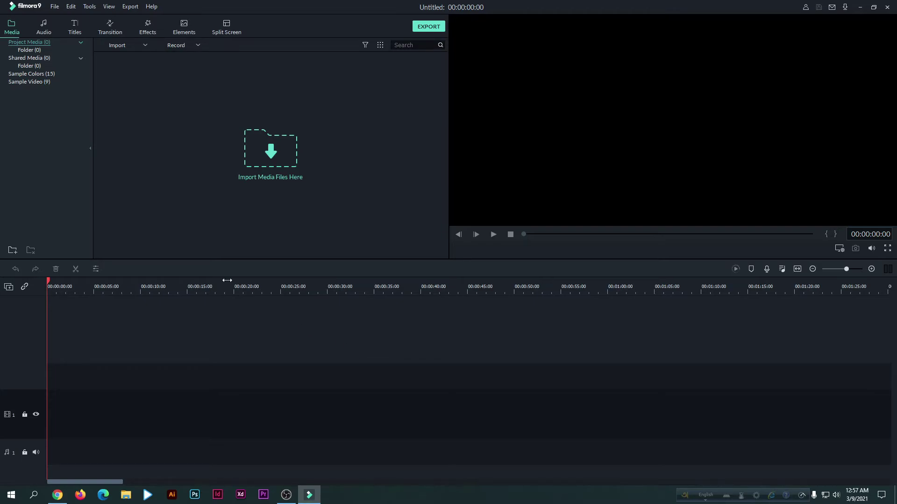
click(141, 44)
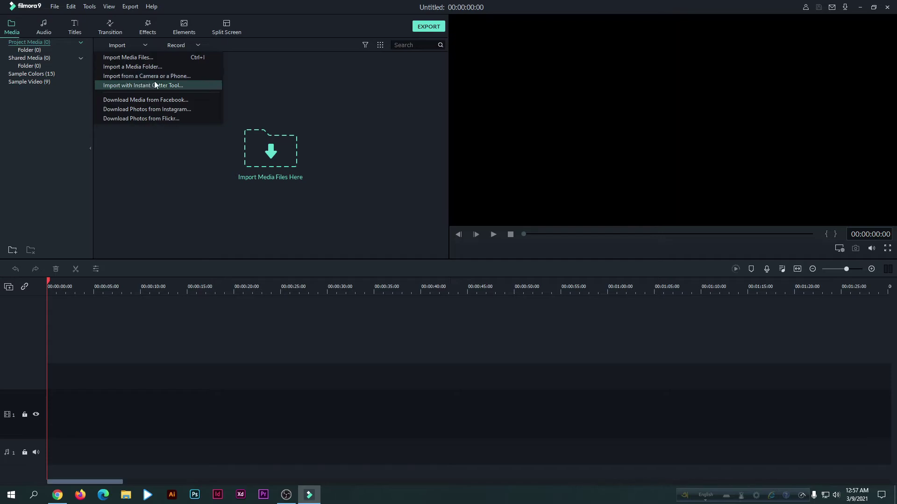
click(389, 258)
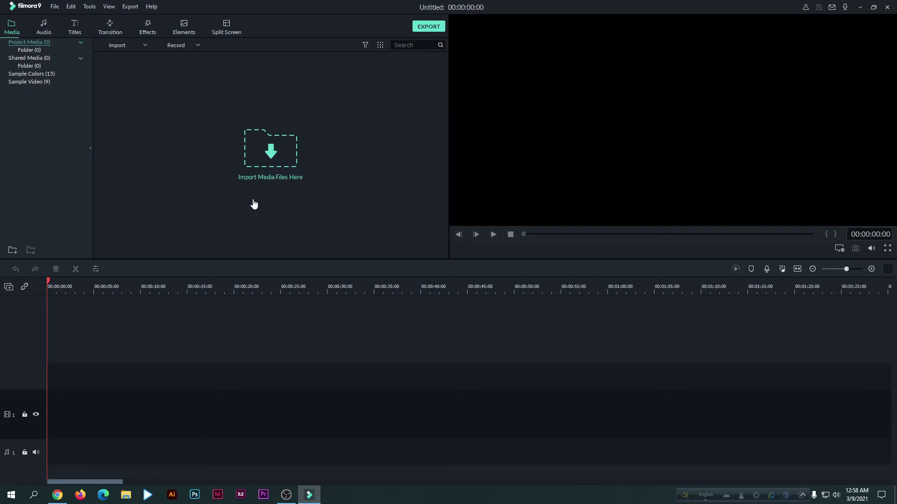
click(286, 187)
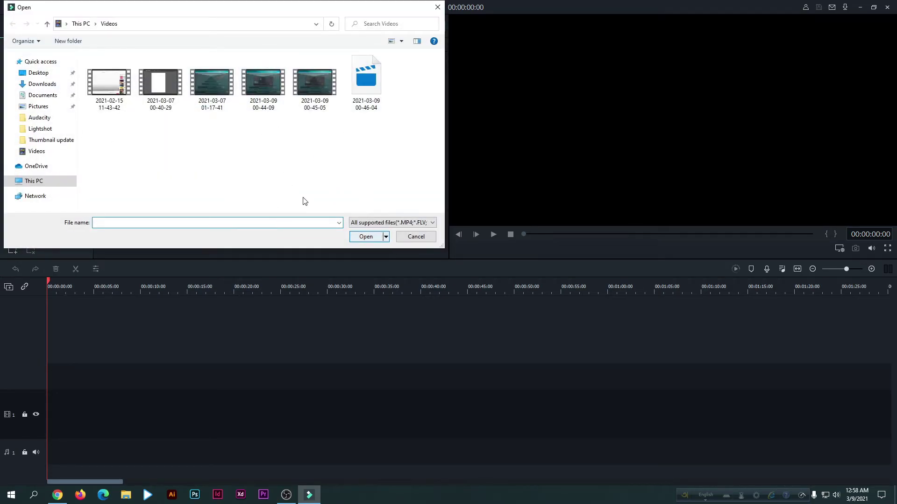
click(119, 87)
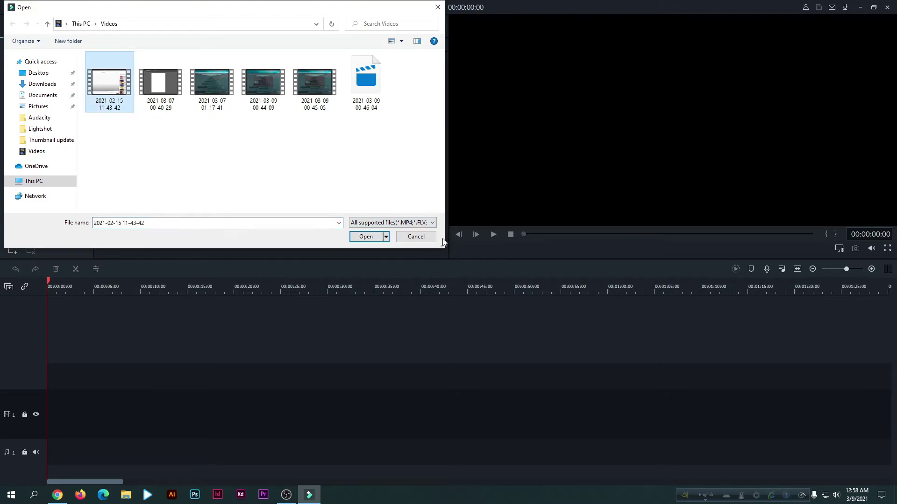
click(422, 233)
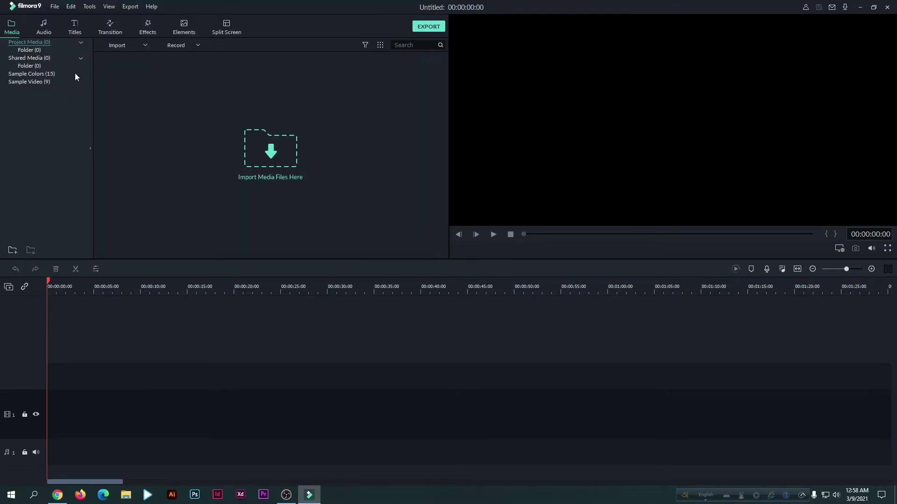
Try to import the Music folder from This PC as a media folder.
click(144, 43)
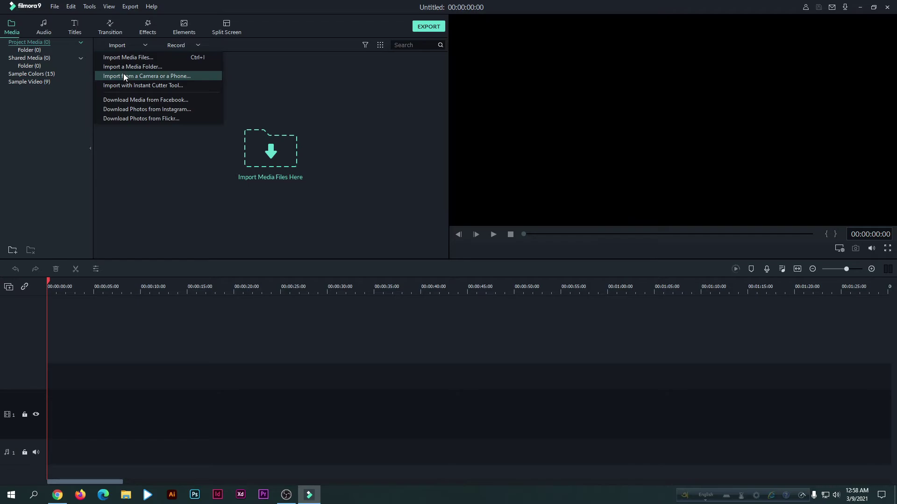
click(154, 68)
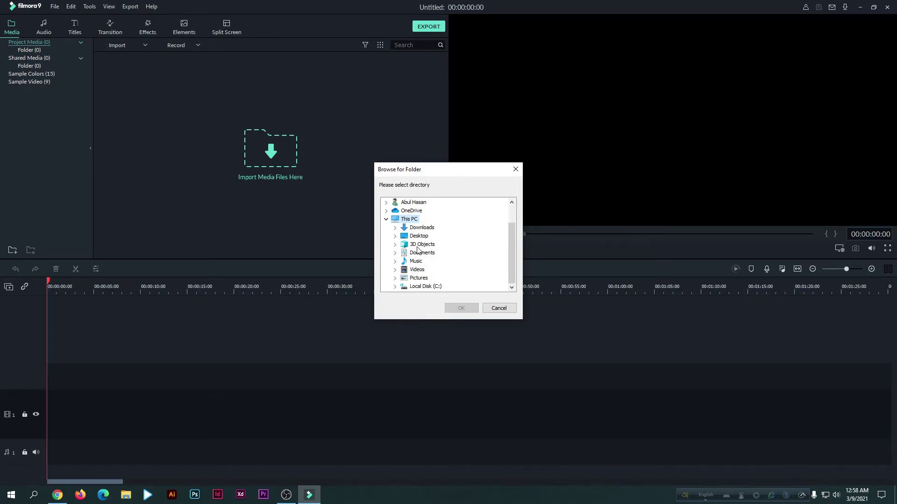
click(417, 261)
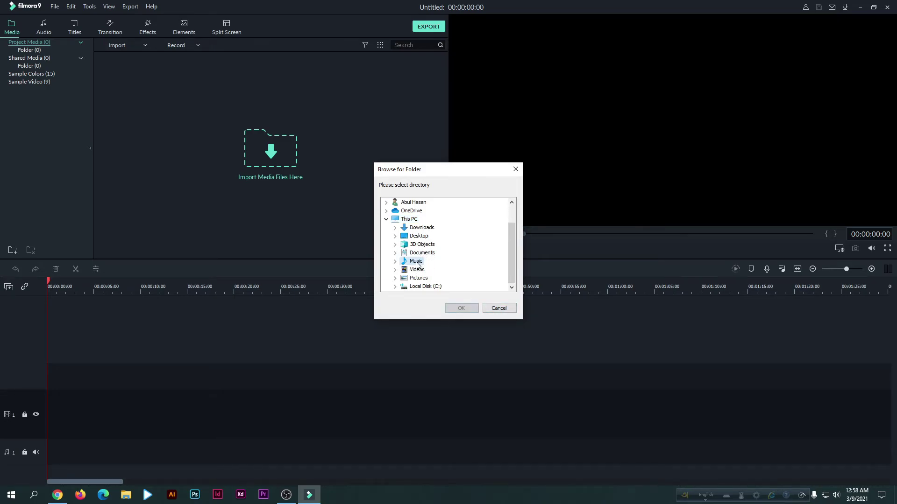
click(461, 308)
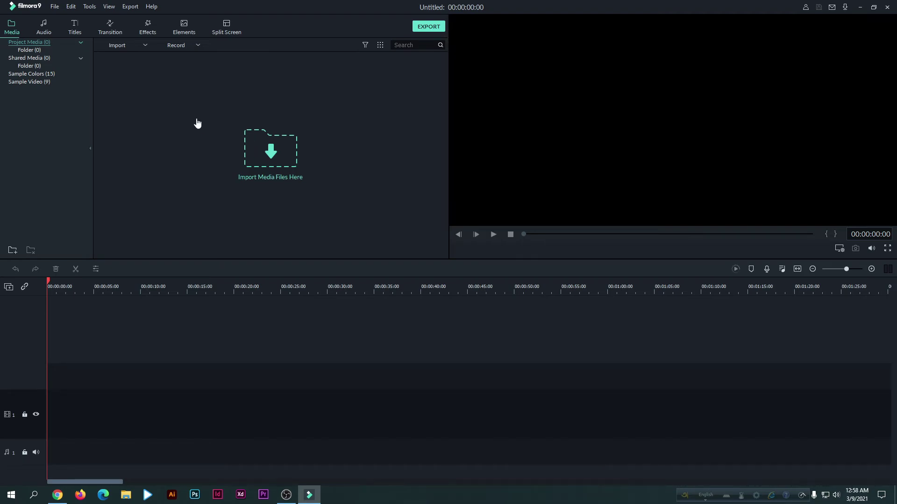
click(125, 47)
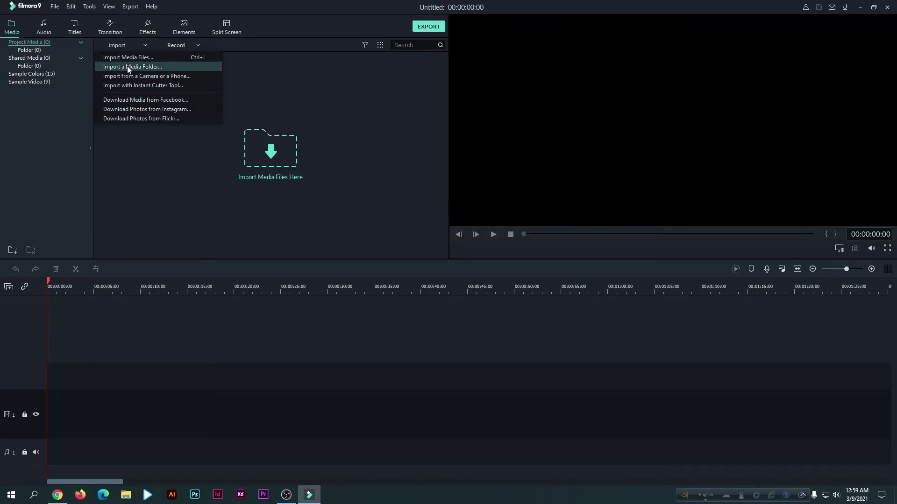
click(277, 192)
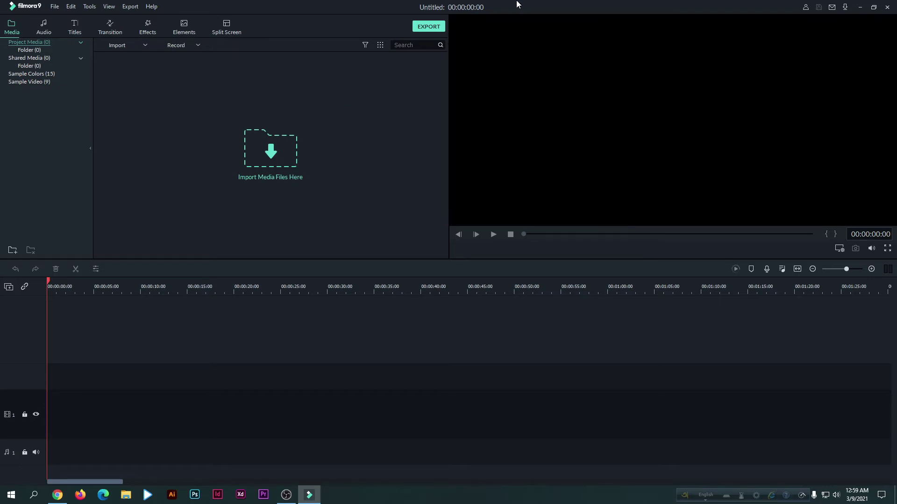
Try to export the empty project, and check which project file commands are available.
click(438, 30)
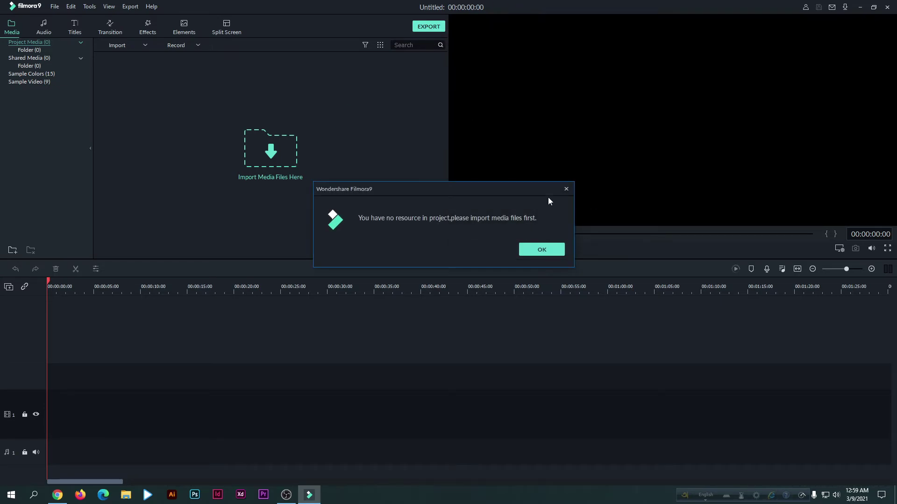
click(566, 189)
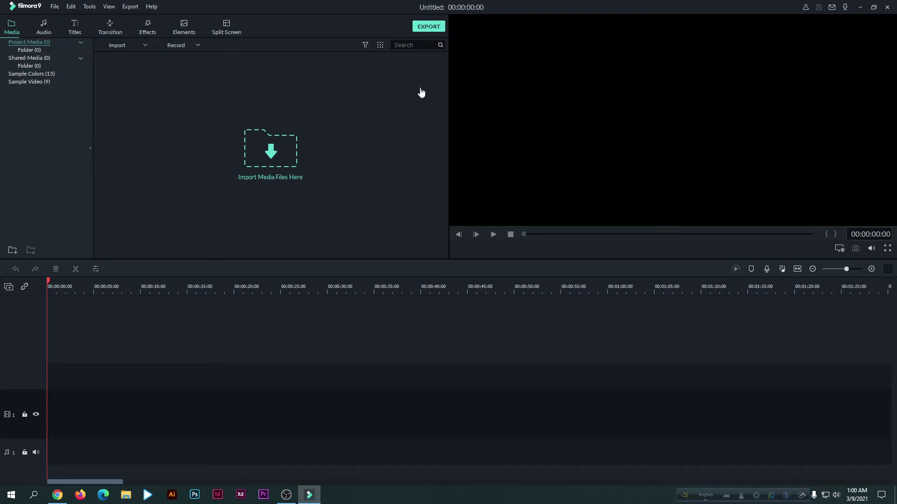
click(54, 7)
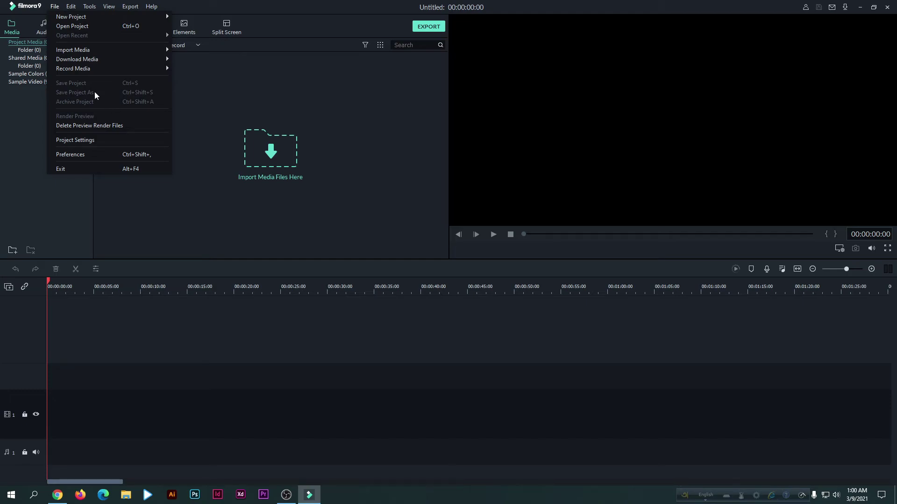
click(340, 309)
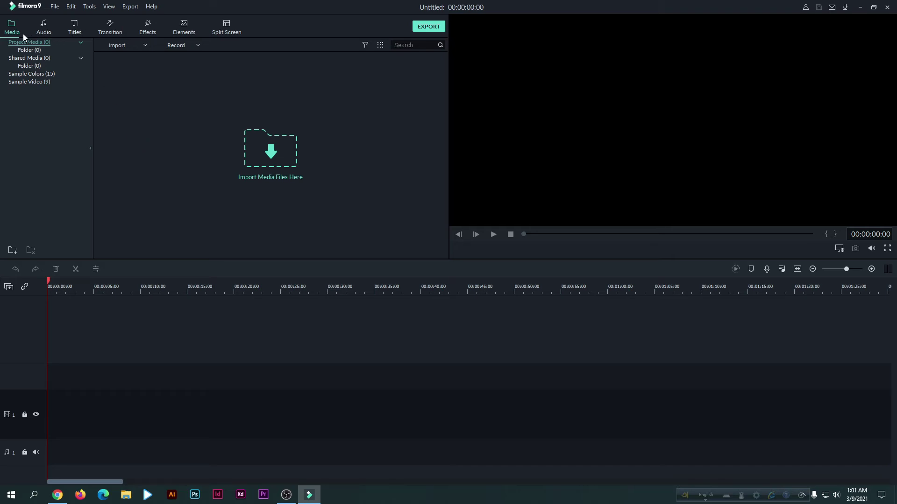
Browse the complete list of music tracks in the audio library.
click(44, 29)
scroll(243, 140, down, 10)
scroll(245, 144, up, 10)
scroll(245, 144, down, 10)
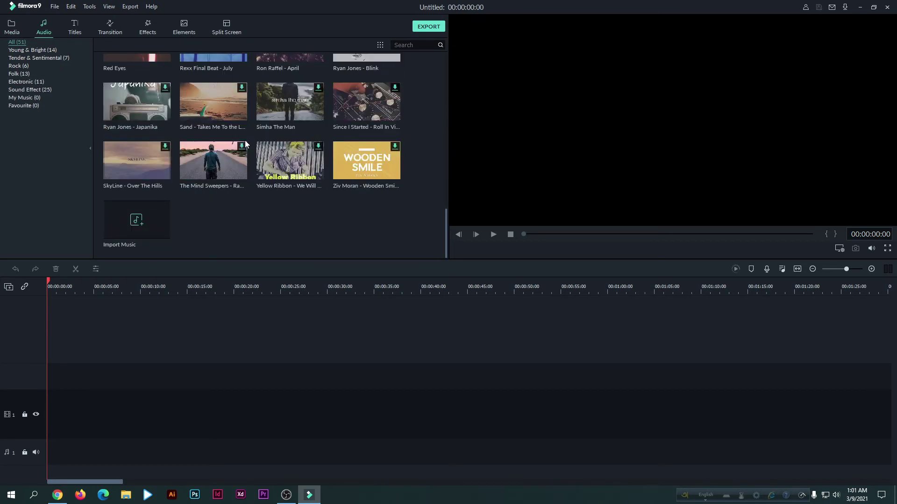
scroll(246, 145, up, 10)
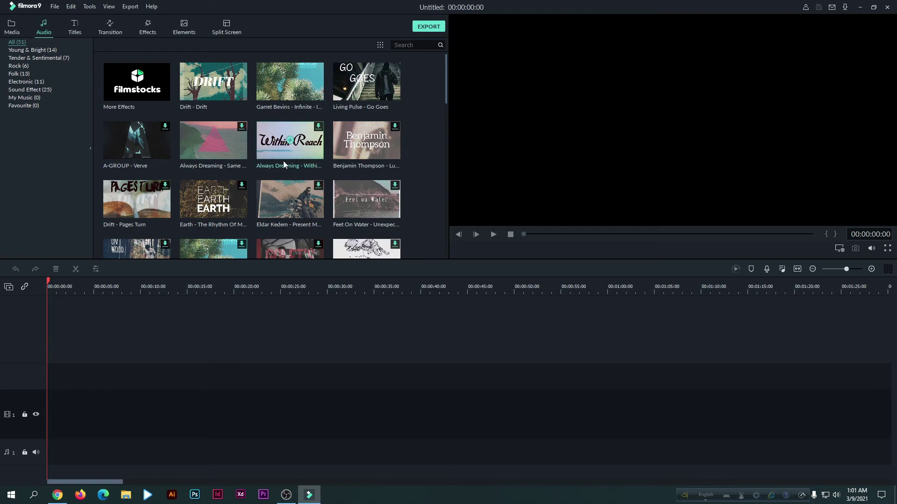
Browse all the title templates and all the transitions available for the project.
click(79, 31)
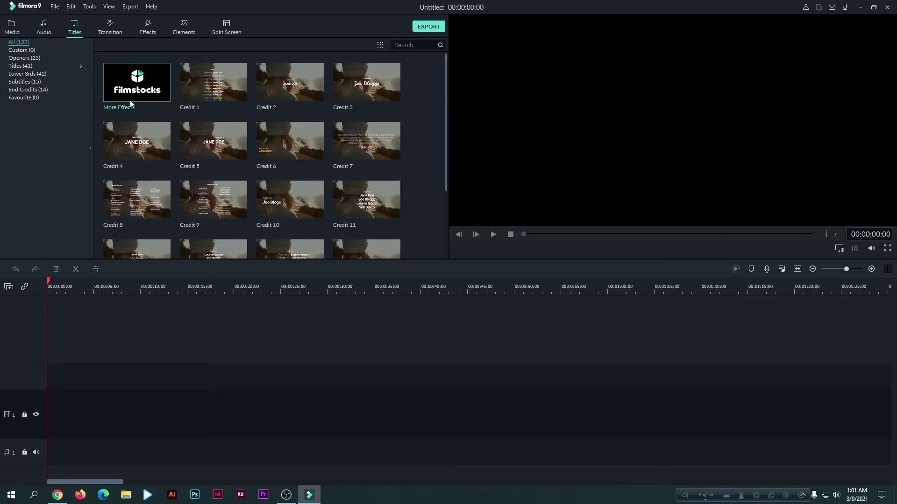
scroll(193, 156, down, 10)
scroll(213, 142, down, 15)
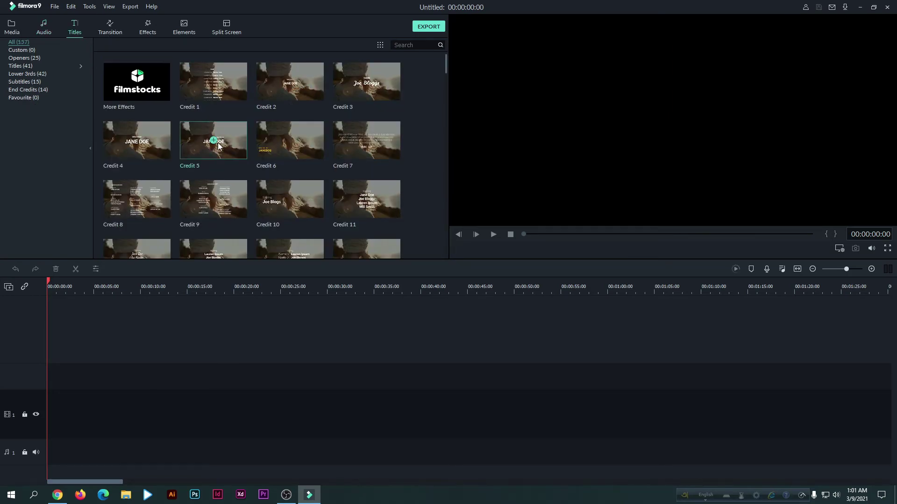
scroll(224, 154, down, 10)
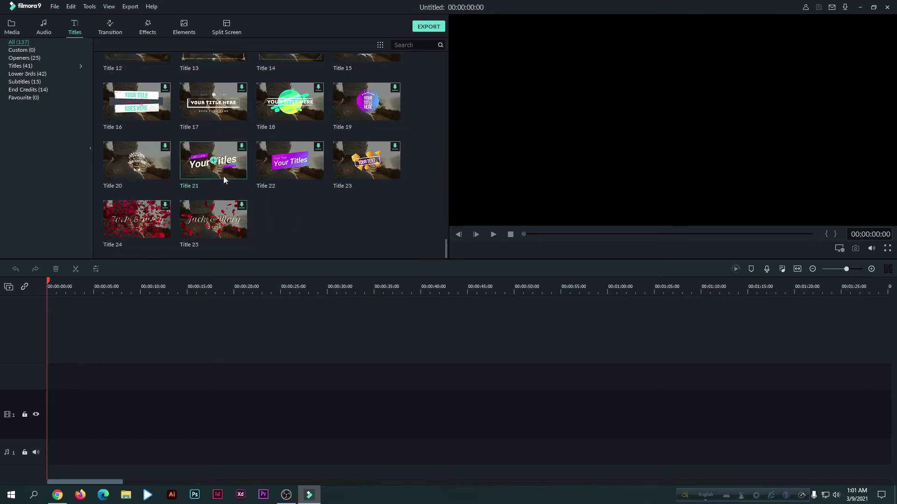
click(111, 30)
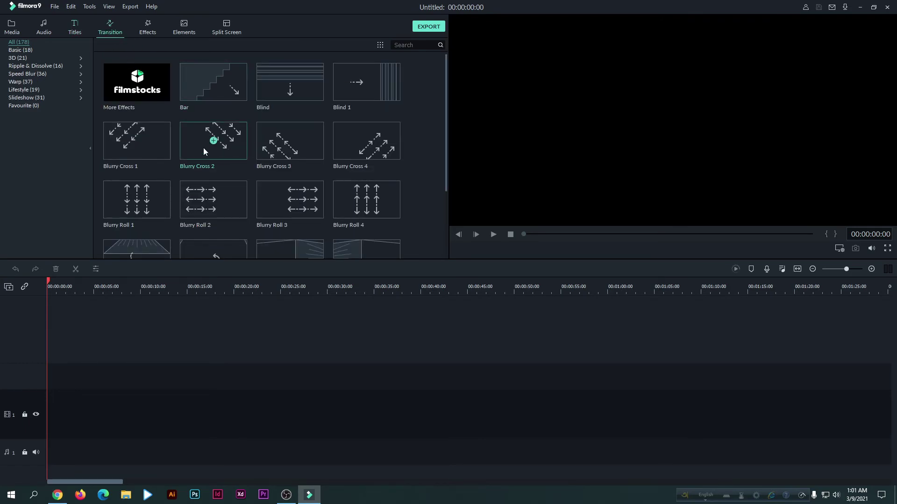
scroll(220, 187, down, 10)
scroll(226, 211, up, 12)
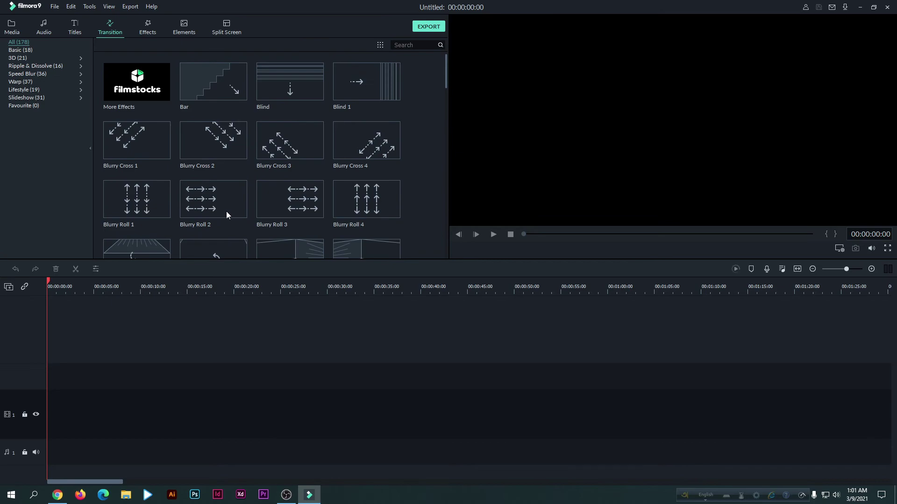
Browse the full effects library and open the elements library.
click(147, 31)
scroll(260, 150, down, 15)
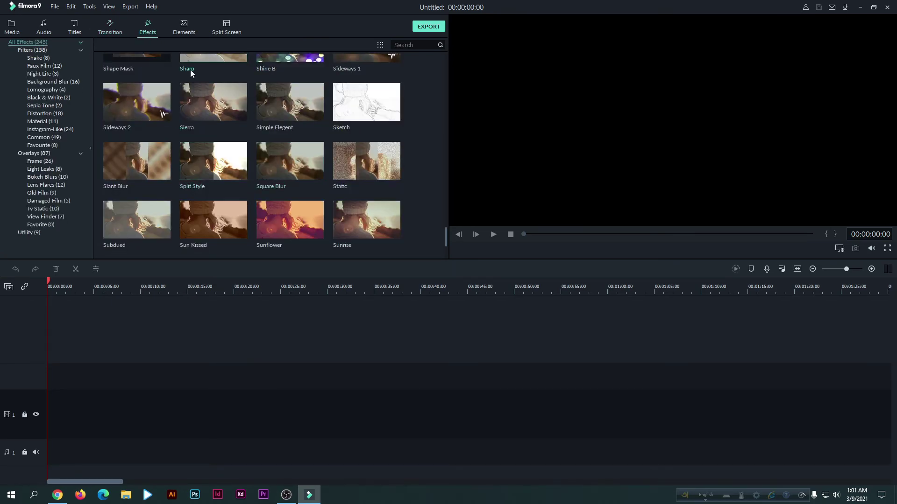
click(187, 32)
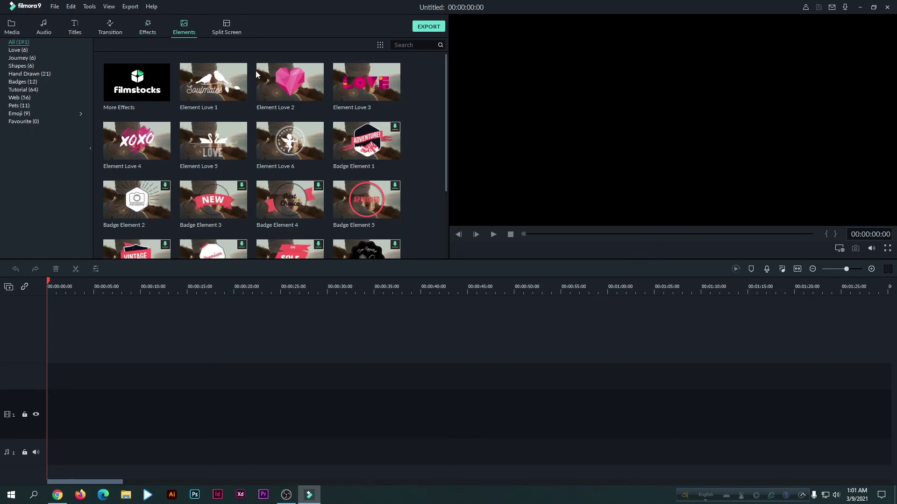
Look through the available split screen layouts, and return to the project's media library.
click(224, 32)
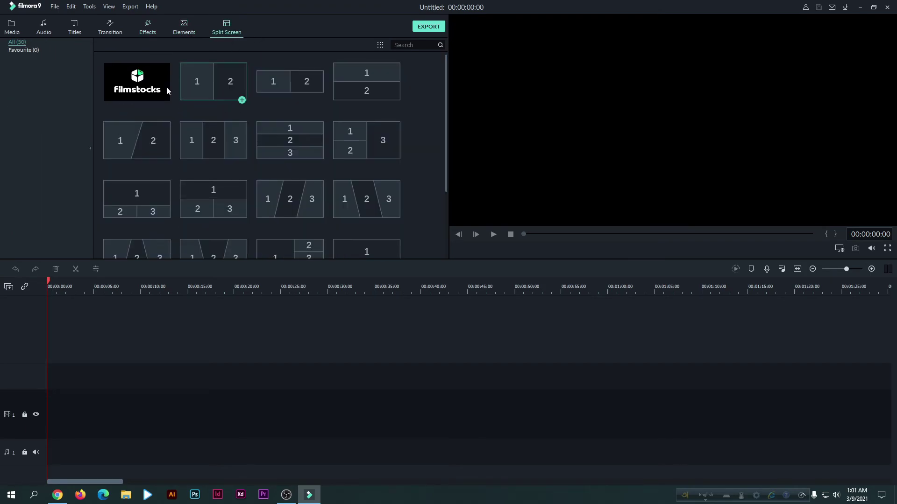
click(19, 32)
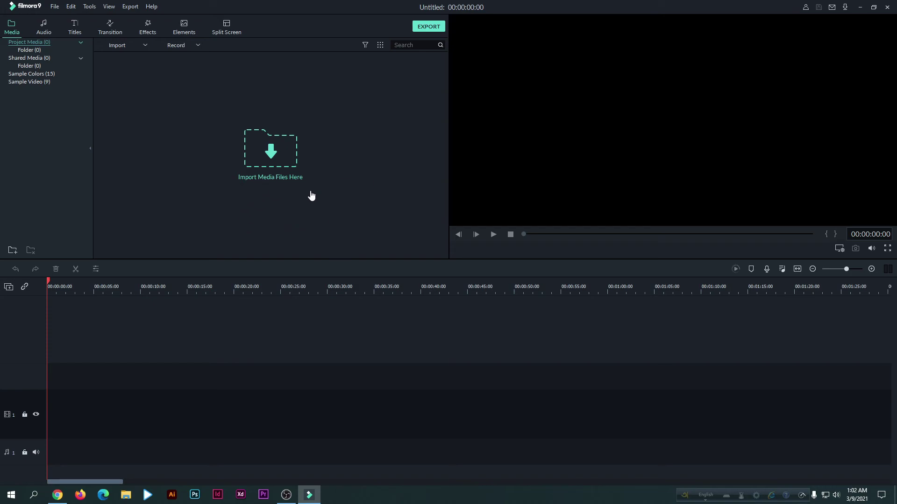
click(269, 176)
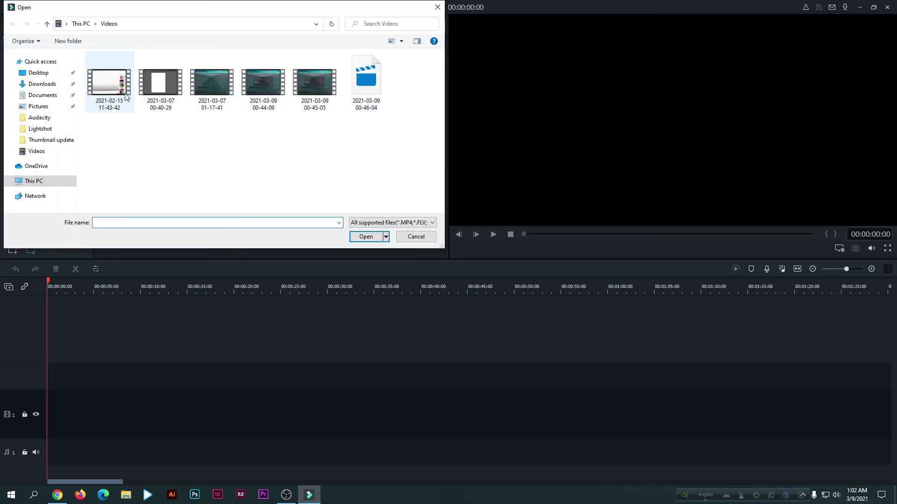
click(161, 91)
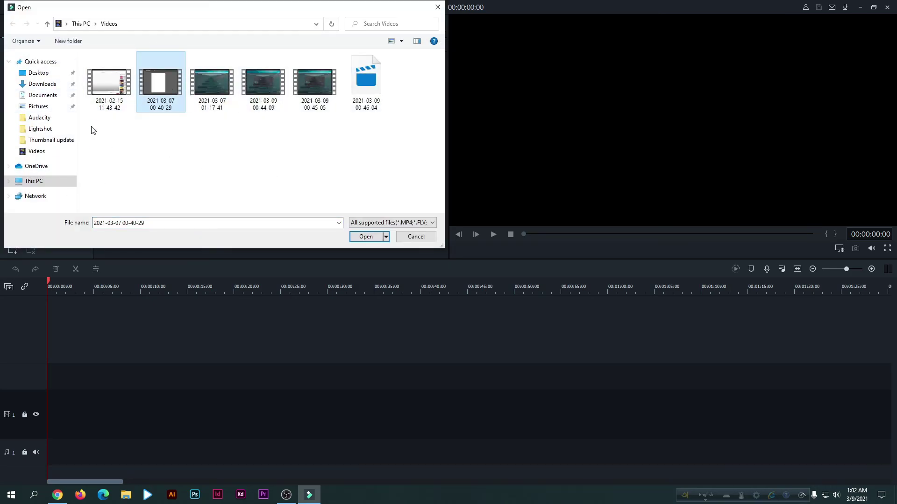
click(366, 236)
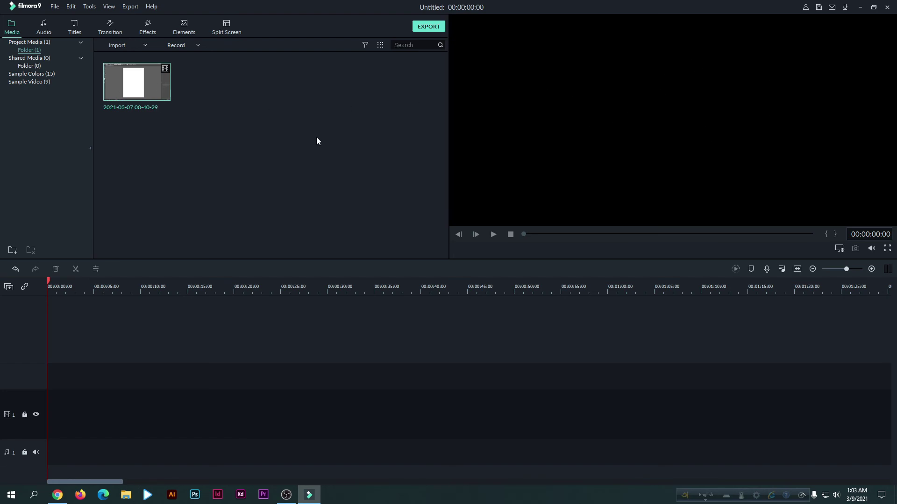
drag(153, 86, 50, 405)
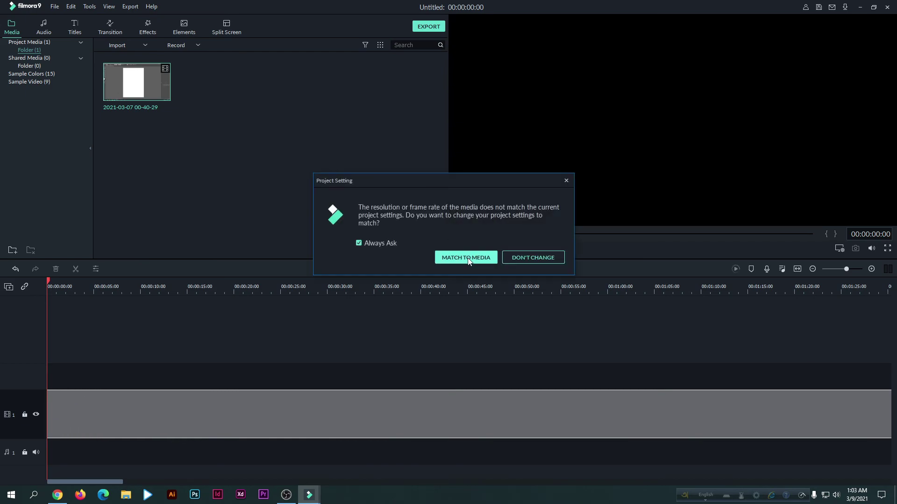
click(467, 259)
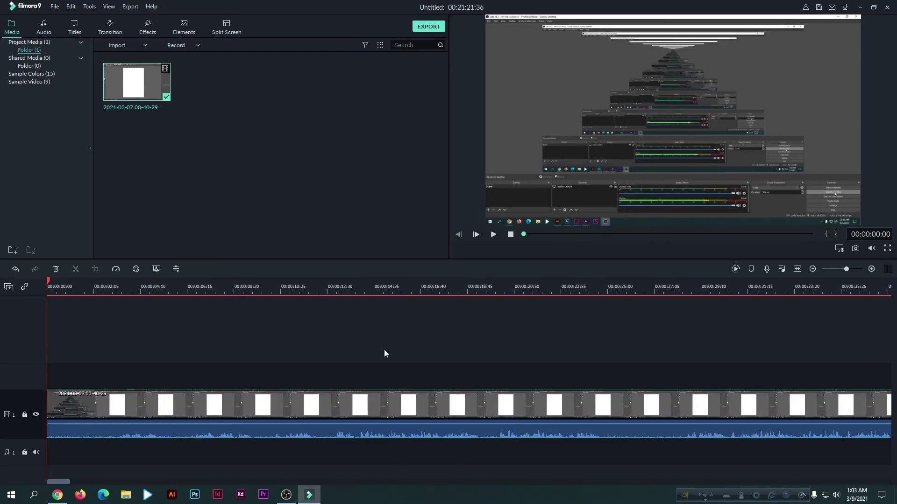